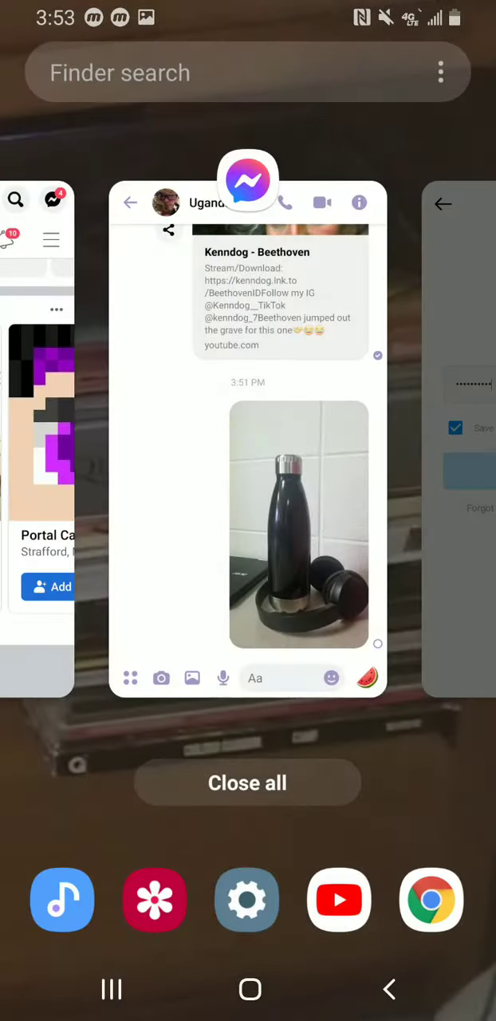
Send the reply 'Hehe what you know about' in the Messenger chat
{"action": "left_click", "coordinate": [312, 919]}
{"action": "type", "text": "Hehe "}
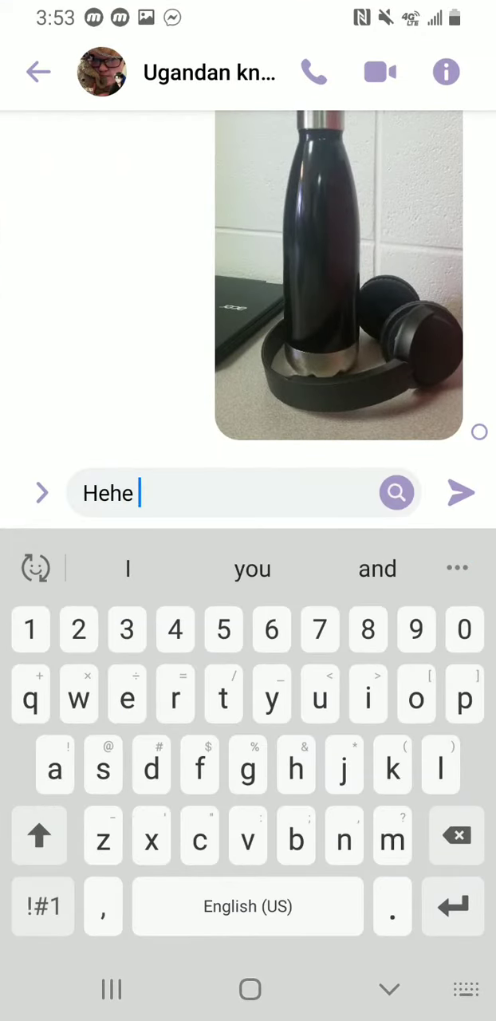
{"action": "type", "text": "what you know about"}
{"action": "left_click", "coordinate": [461, 492]}
{"action": "left_click", "coordinate": [389, 989]}
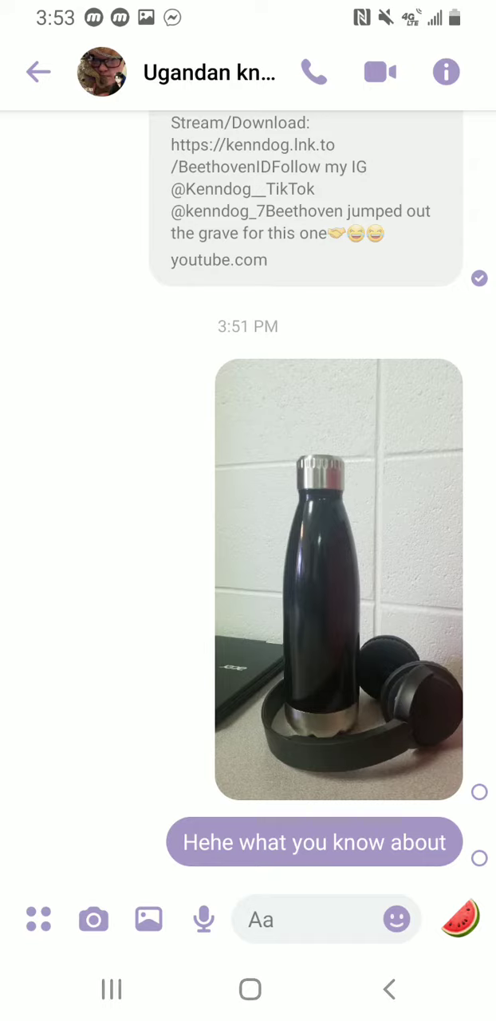
Go to the home screen and swipe through recent apps toward Instagram
{"action": "left_click", "coordinate": [250, 989]}
{"action": "left_click", "coordinate": [111, 989]}
{"action": "left_click_drag", "start_coordinate": [96, 439], "coordinate": [415, 439]}
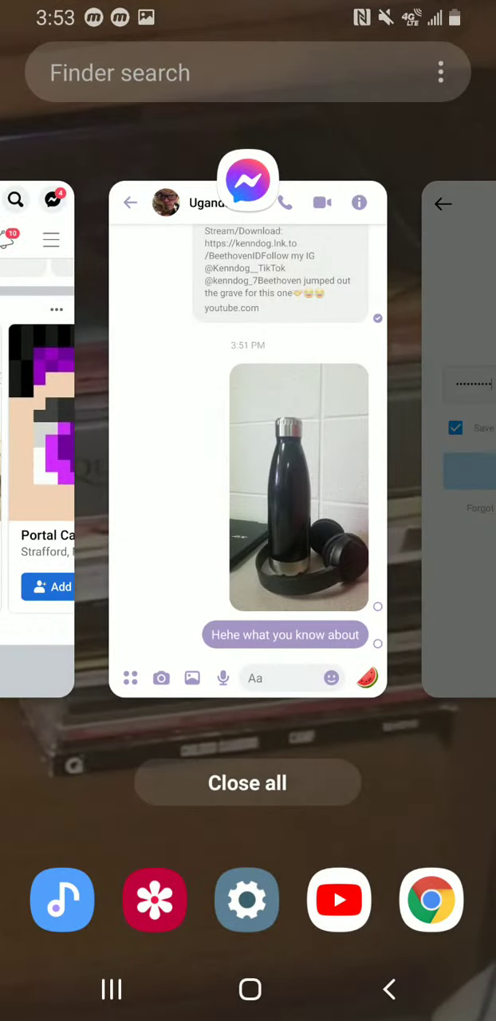
Reopen Facebook from Recents, view its notifications, then return home to the app drawer
{"action": "left_click", "coordinate": [36, 439]}
{"action": "scroll", "coordinate": [248, 510], "scroll_direction": "up", "scroll_amount": 5}
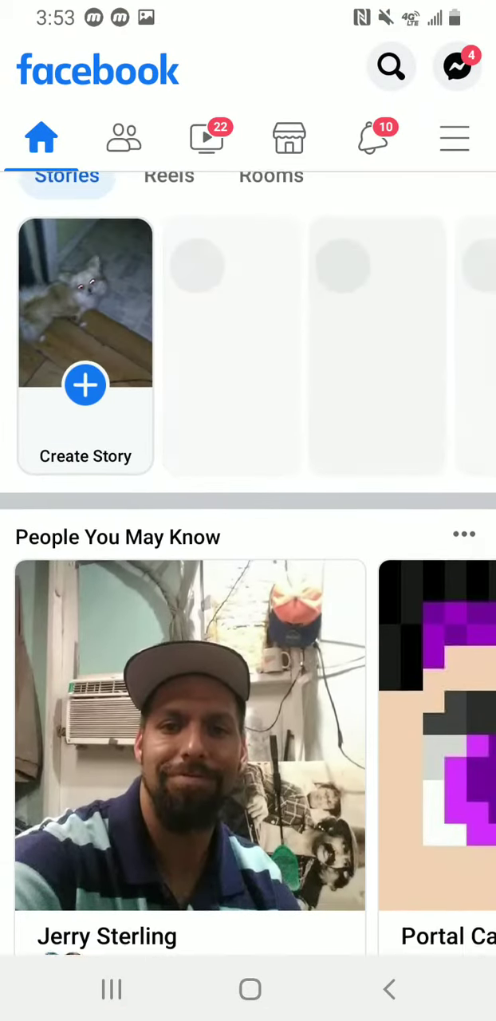
{"action": "scroll", "coordinate": [248, 558], "scroll_direction": "down", "scroll_amount": 8}
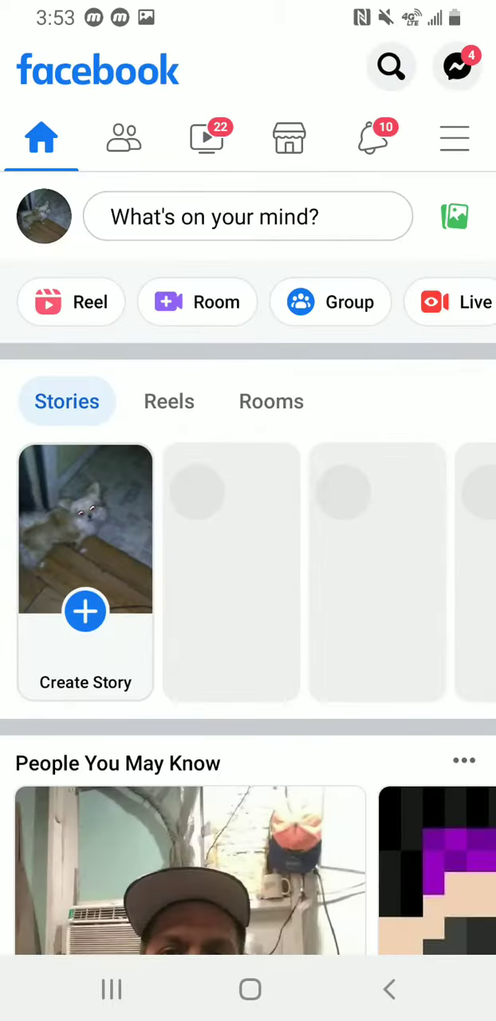
{"action": "left_click", "coordinate": [371, 137]}
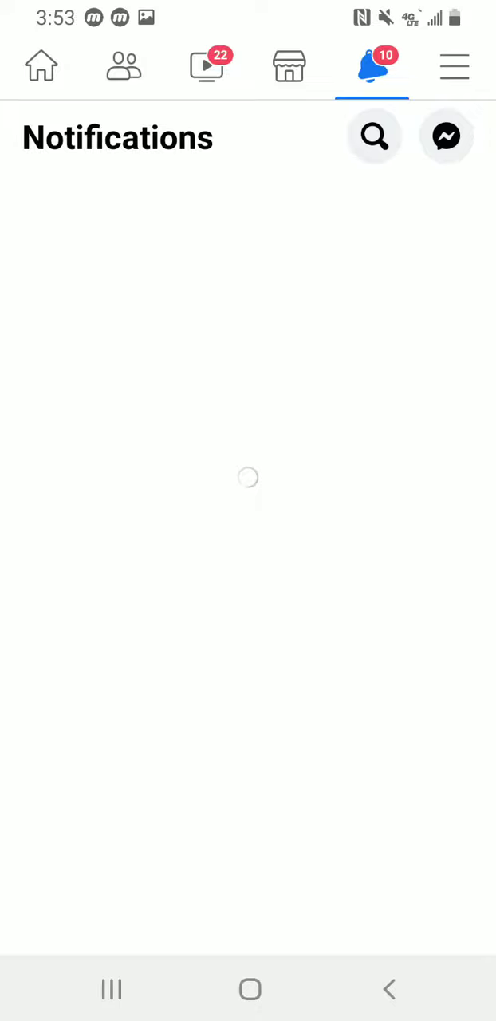
{"action": "left_click", "coordinate": [250, 989]}
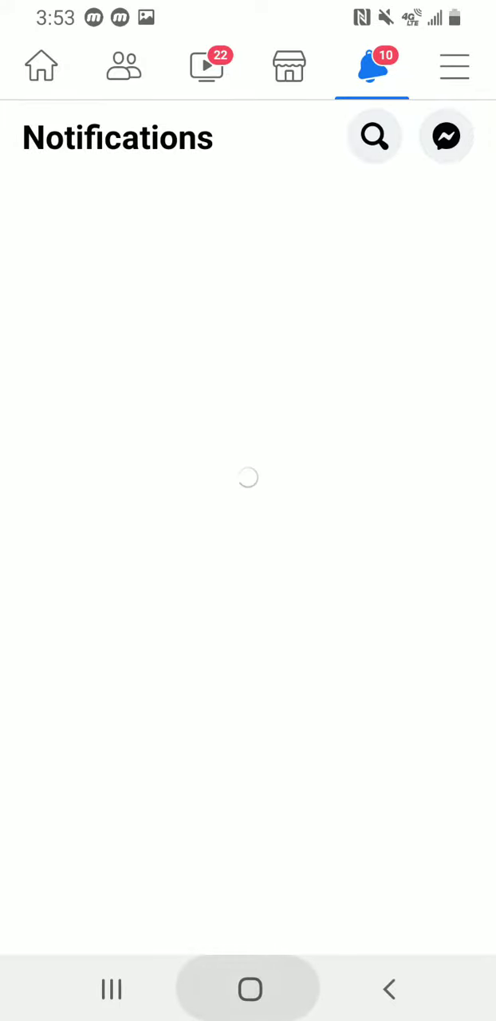
{"action": "left_click_drag", "start_coordinate": [248, 718], "coordinate": [248, 319]}
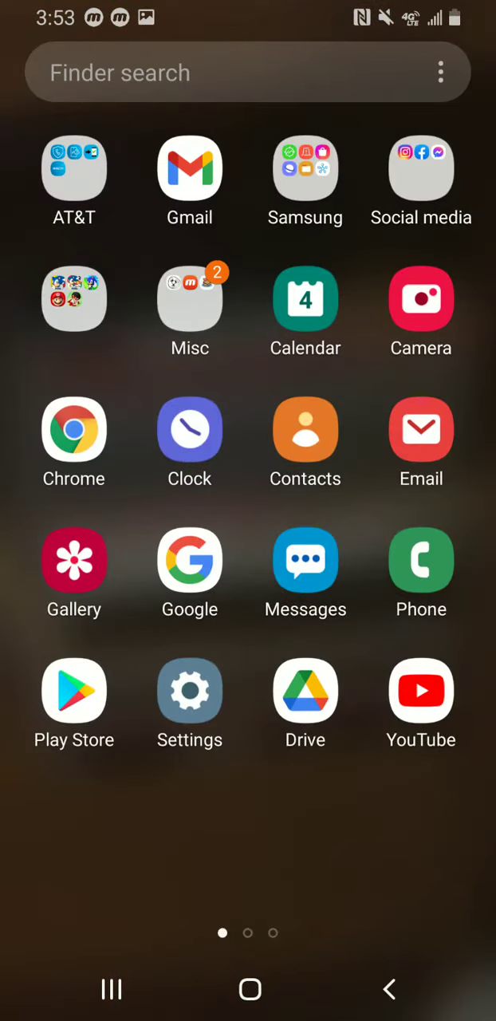
Search 'silassterling' in Chrome to open the manga blog, then go home to the app drawer
{"action": "left_click", "coordinate": [73, 429]}
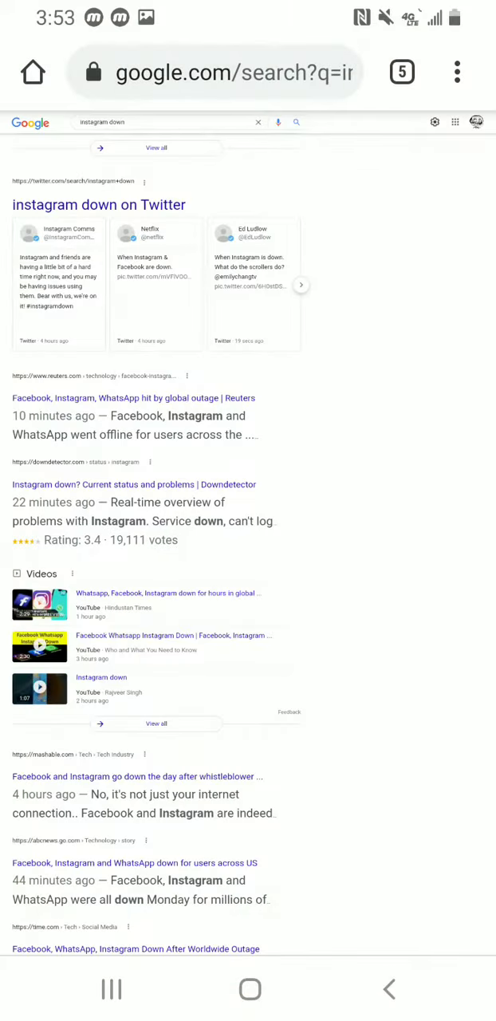
{"action": "left_click", "coordinate": [228, 68]}
{"action": "type", "text": "silas"}
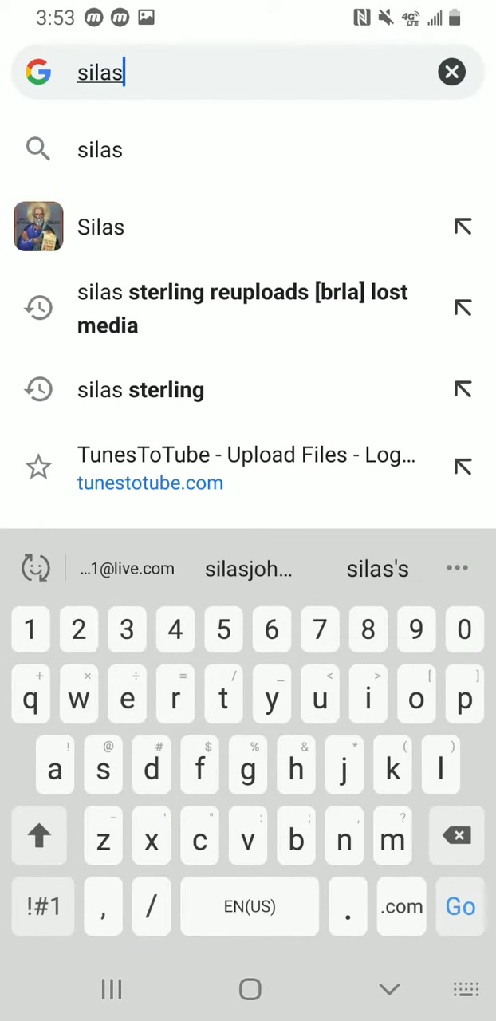
{"action": "type", "text": "sterling.blogspot.com"}
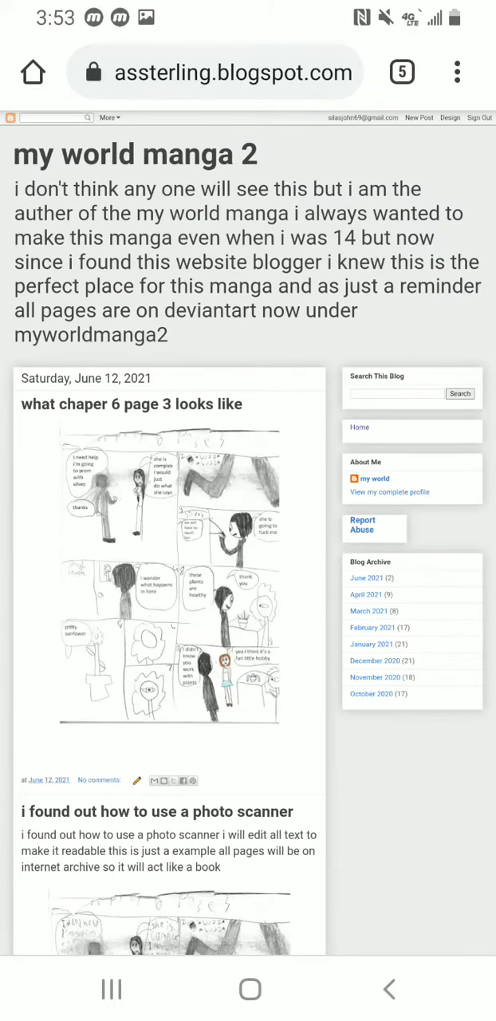
{"action": "left_click", "coordinate": [250, 989]}
{"action": "left_click_drag", "start_coordinate": [248, 718], "coordinate": [248, 319]}
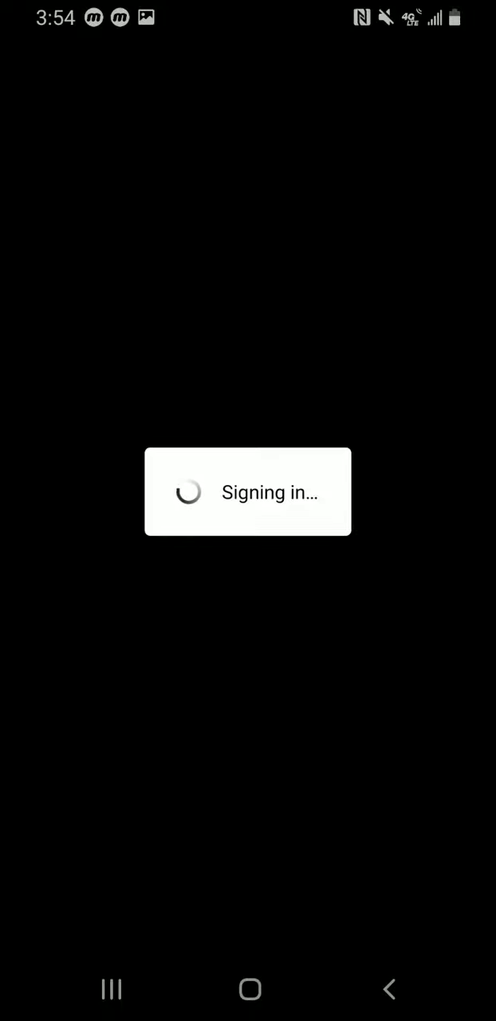
Dismiss the error and launch Messenger from the Social media folder
{"action": "left_click", "coordinate": [247, 591]}
{"action": "left_click_drag", "start_coordinate": [248, 797], "coordinate": [248, 399]}
{"action": "left_click", "coordinate": [421, 169]}
{"action": "left_click", "coordinate": [303, 266]}
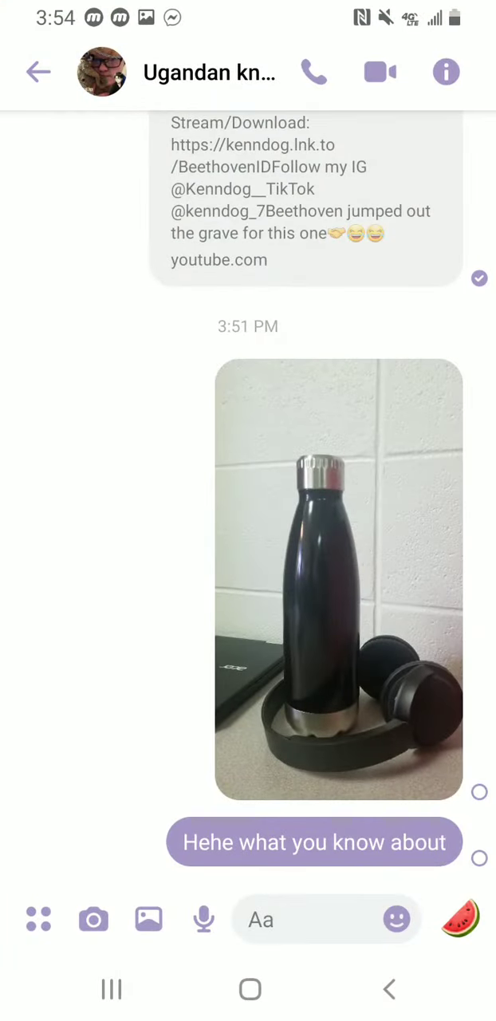
Switch to Chrome's manga blog page and zoom the page image in and out
{"action": "left_click", "coordinate": [112, 989]}
{"action": "left_click_drag", "start_coordinate": [120, 438], "coordinate": [367, 439]}
{"action": "left_click", "coordinate": [247, 439]}
{"action": "double_click", "coordinate": [169, 575]}
{"action": "double_click", "coordinate": [169, 574]}
Return to the Messenger chat, then go home and page through the app drawer
{"action": "left_click", "coordinate": [111, 989]}
{"action": "left_click", "coordinate": [247, 438]}
{"action": "left_click", "coordinate": [250, 989]}
{"action": "left_click_drag", "start_coordinate": [247, 718], "coordinate": [247, 359]}
{"action": "mouse_move", "coordinate": [398, 558]}
{"action": "left_mouse_down"}
{"action": "mouse_move", "coordinate": [96, 558]}
{"action": "mouse_move", "coordinate": [398, 558]}
{"action": "left_mouse_up"}
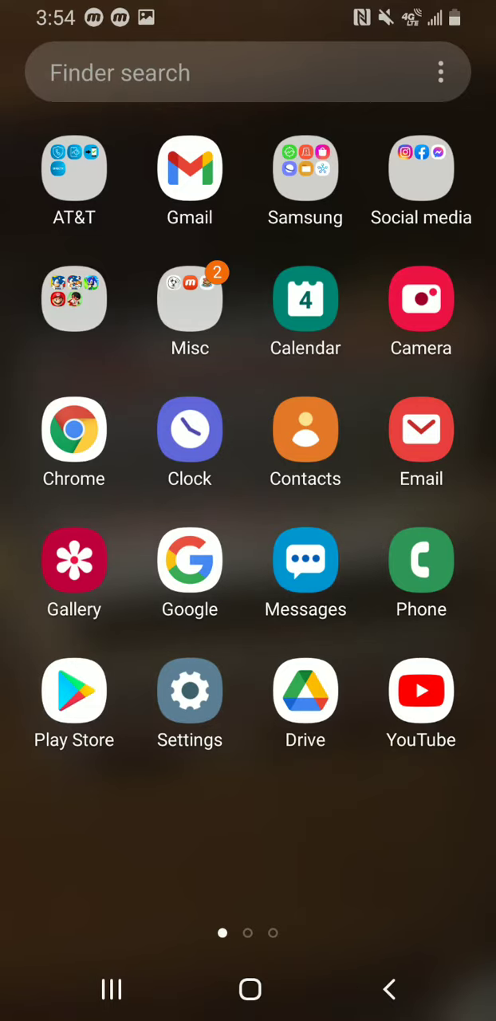
Launch Tag with Ryan from the games folder, start a knight run, raise volume, then pause
{"action": "left_click", "coordinate": [73, 299]}
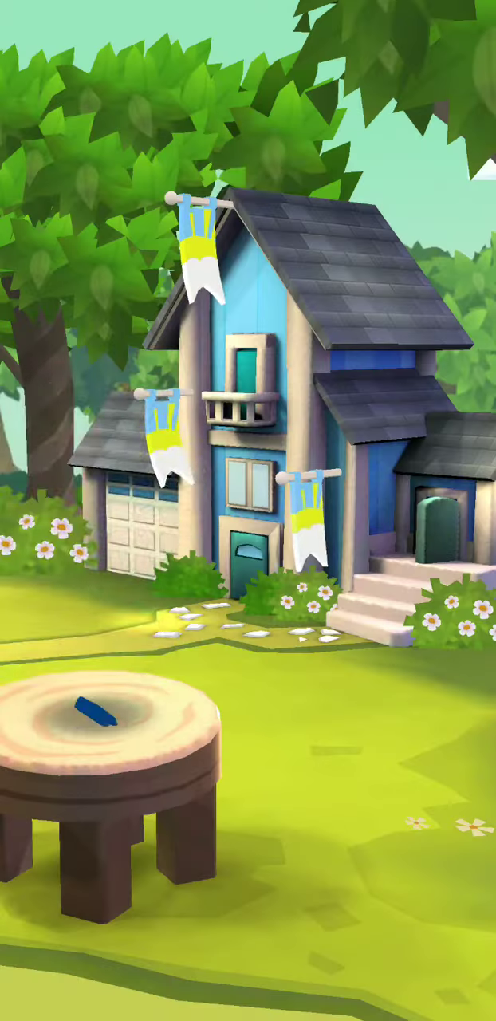
{"action": "left_click", "coordinate": [248, 963]}
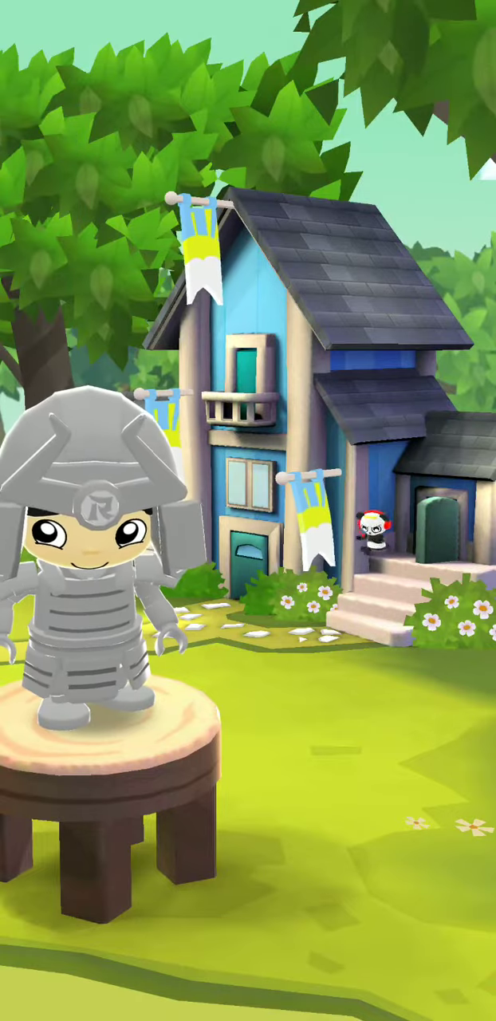
{"action": "key", "text": "XF86AudioRaiseVolume"}
{"action": "key", "text": "XF86AudioRaiseVolume"}
{"action": "key", "text": "XF86AudioRaiseVolume"}
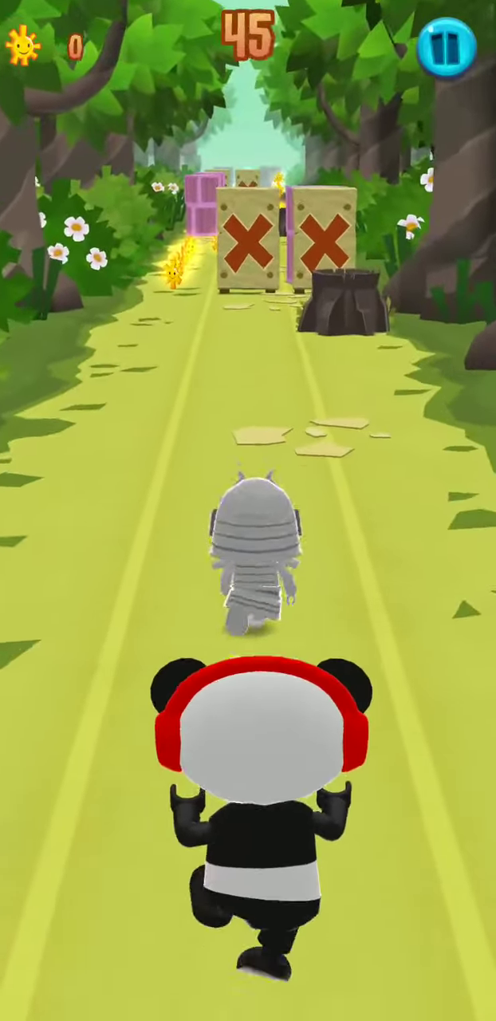
{"action": "key", "text": "Escape"}
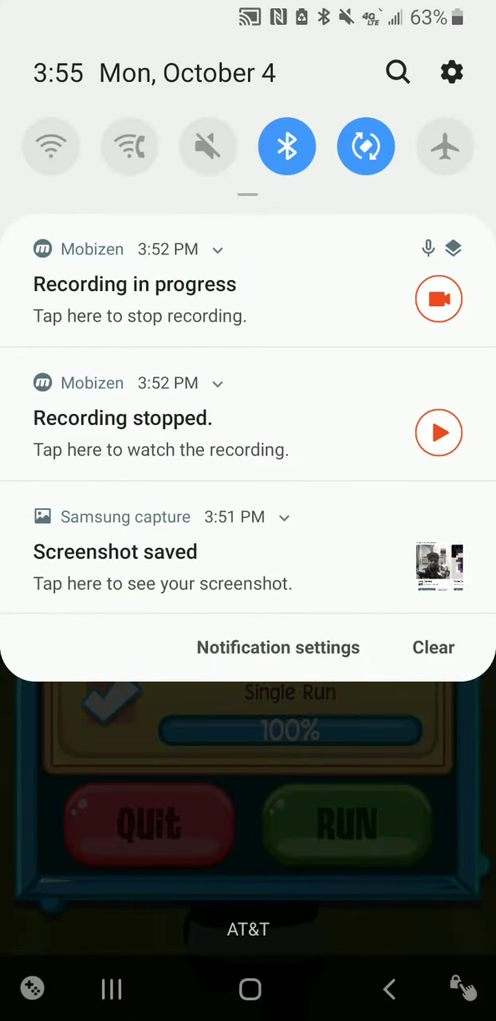